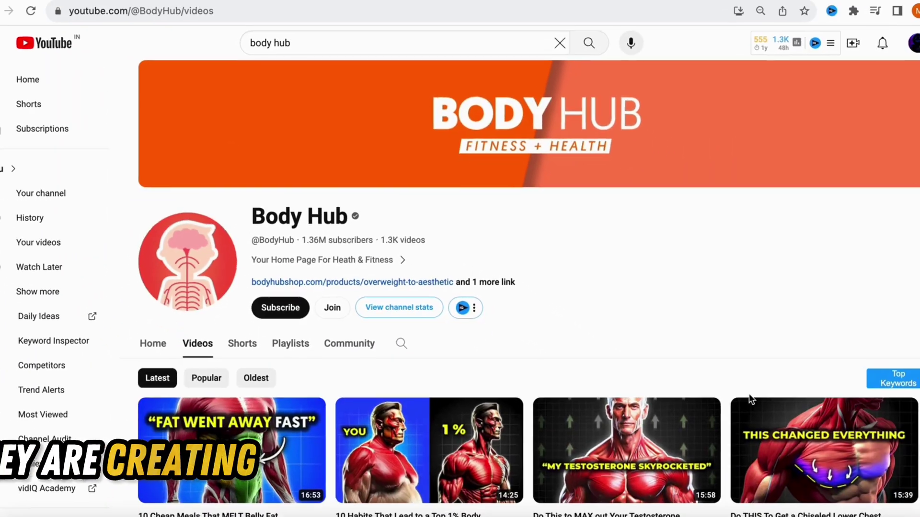
Scroll through Body Hub's YouTube grid of fitness video thumbnails
scroll(460, 288, down, 5)
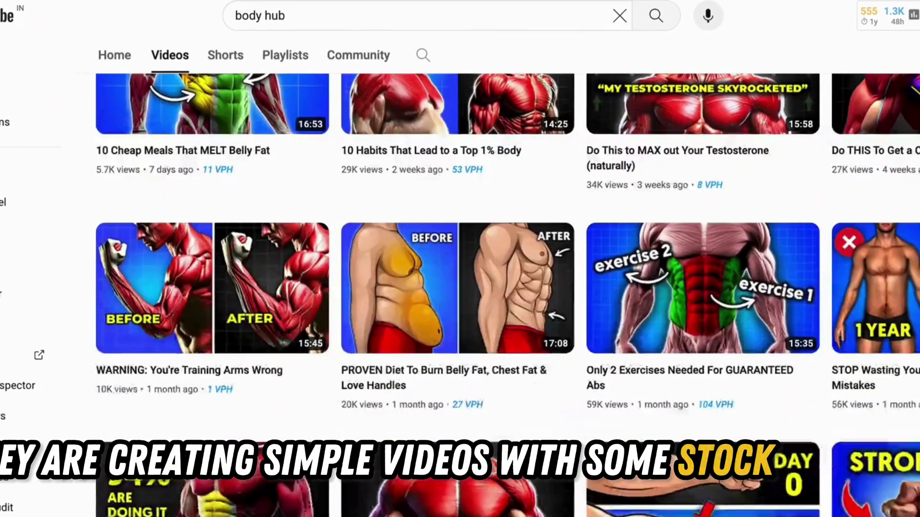
scroll(460, 287, down, 10)
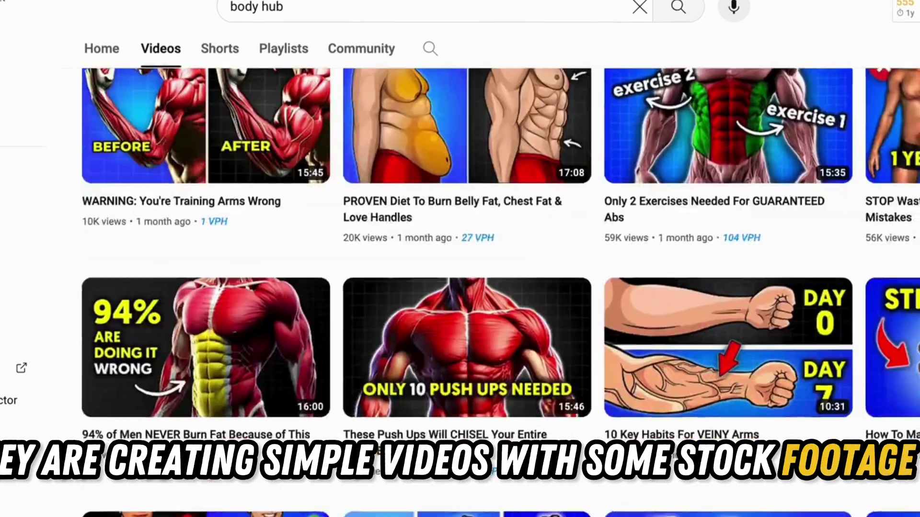
scroll(460, 287, down, 4)
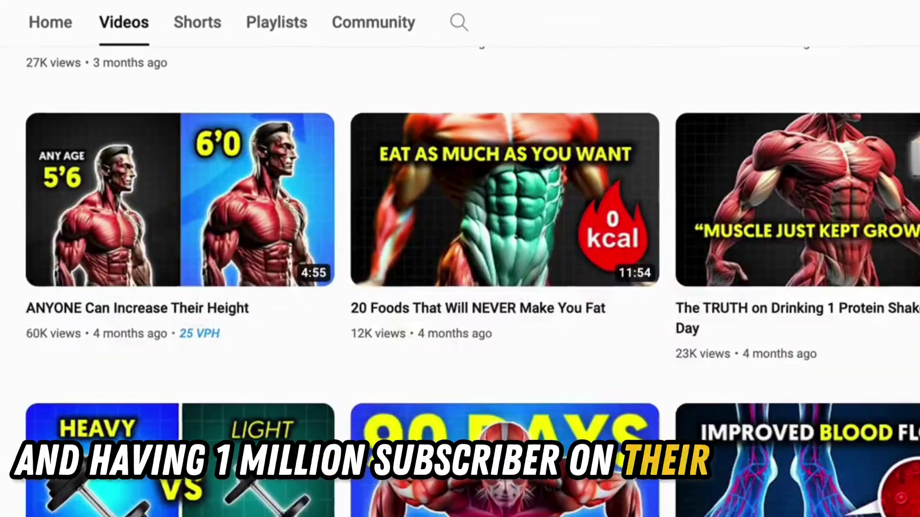
scroll(459, 287, up, 1)
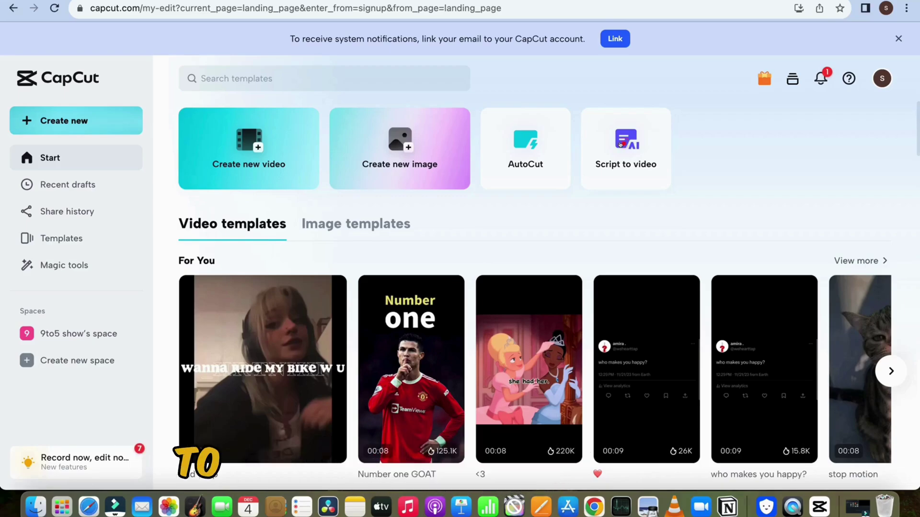
Start Script to video with a narration prompt for 'Fuel Your Fitness: Quick and Healthy Meal Prep for Busy Lifestyles'
click(625, 144)
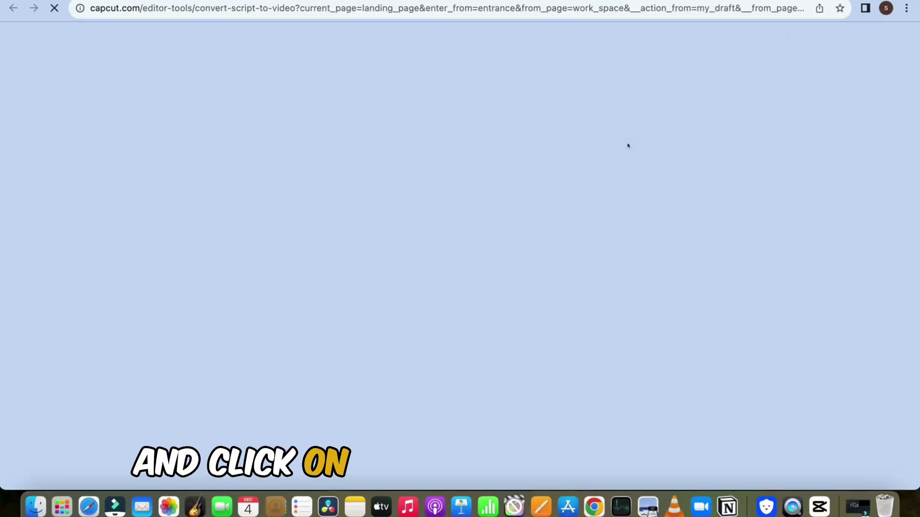
text(/)
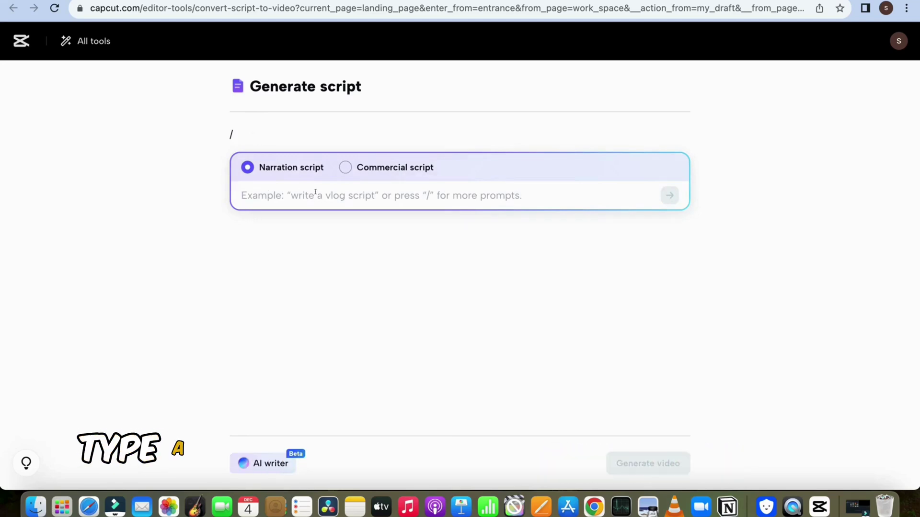
key(super+v)
click(364, 226)
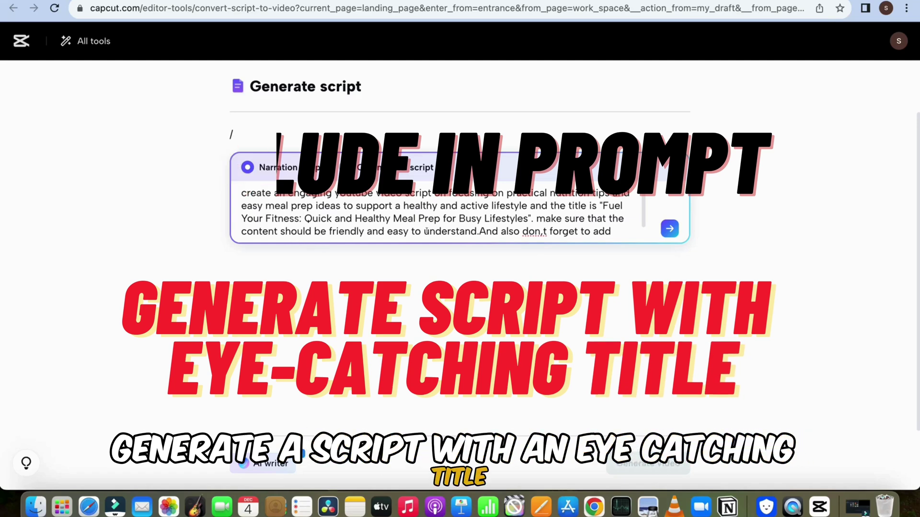
Correct 'don,t' to 'don't' in the prompt and send it to generate scripts
click(542, 231)
key(BackSpace)
text(')
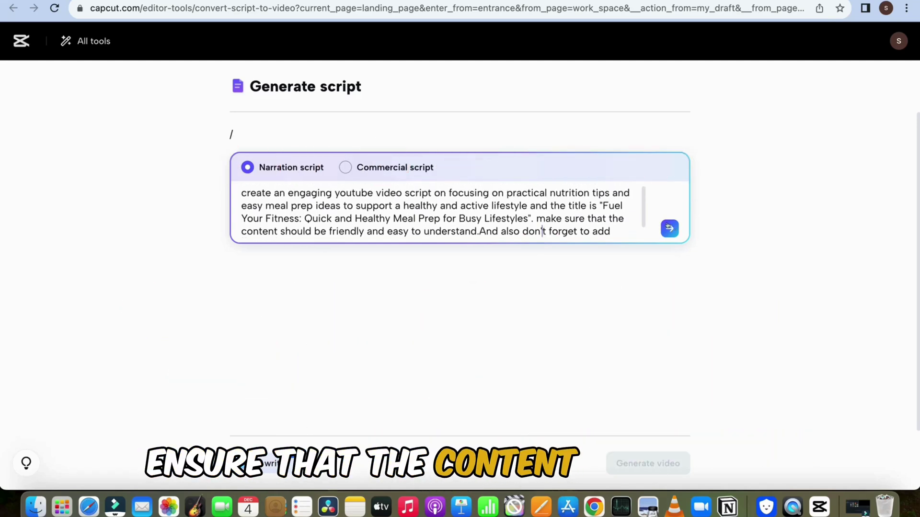
click(669, 228)
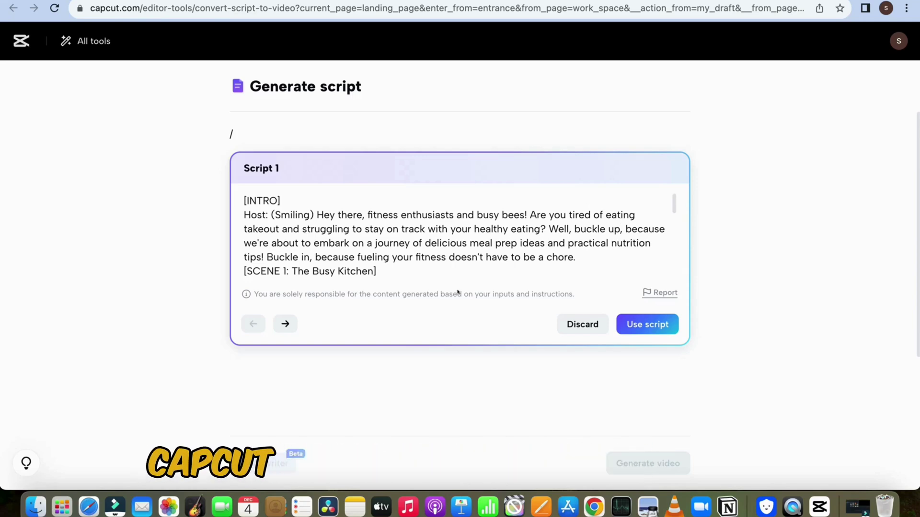
Browse the script options up to Script 10, generating more, and load the chosen script
click(283, 324)
click(283, 324)
click(284, 324)
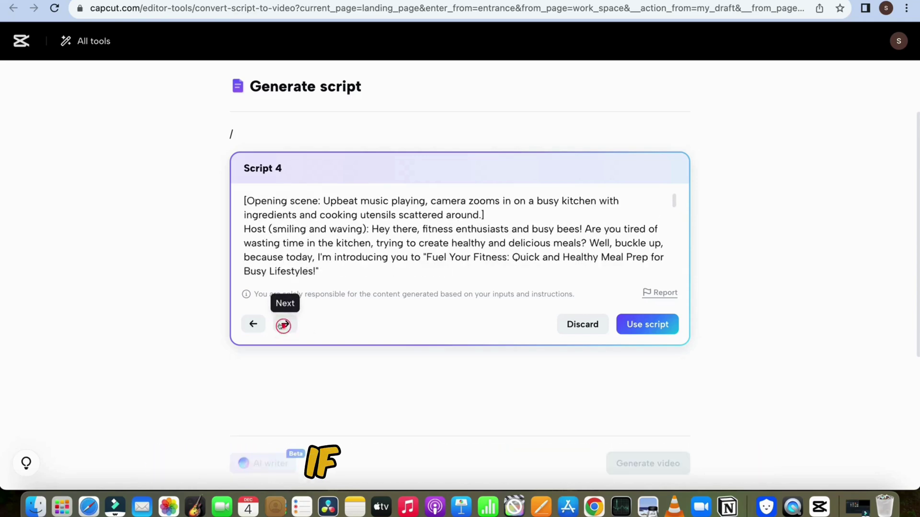
click(285, 324)
click(285, 325)
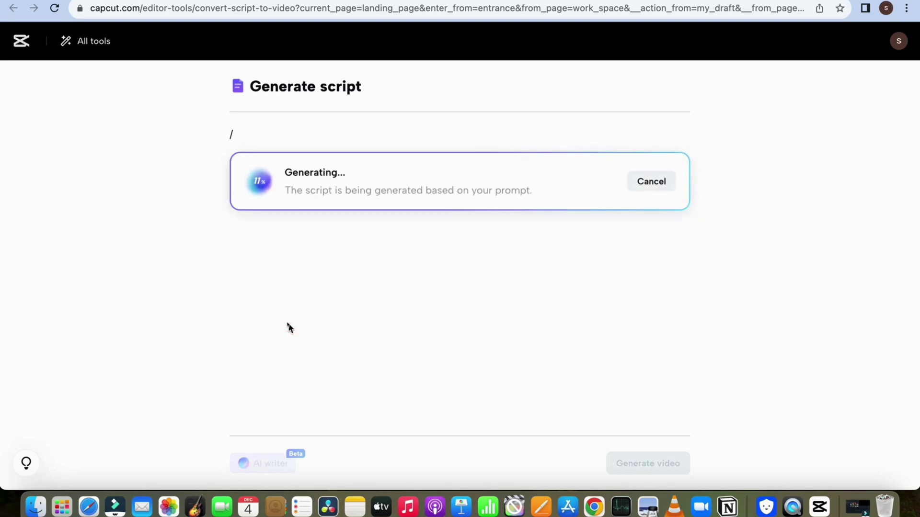
click(285, 324)
click(285, 324)
click(285, 324)
click(286, 323)
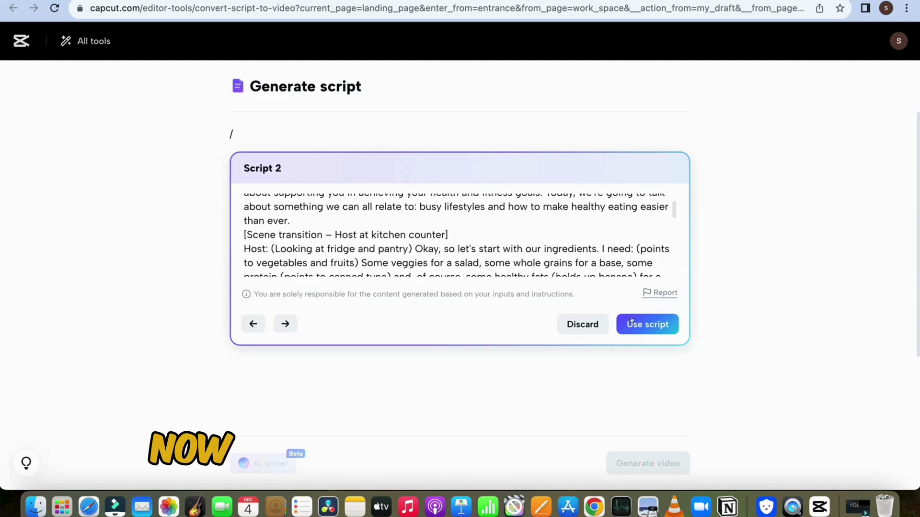
click(647, 324)
click(189, 253)
Delete the [Intro] label and kitchen-counter stage-direction lines from the script
scroll(395, 134, up, 10)
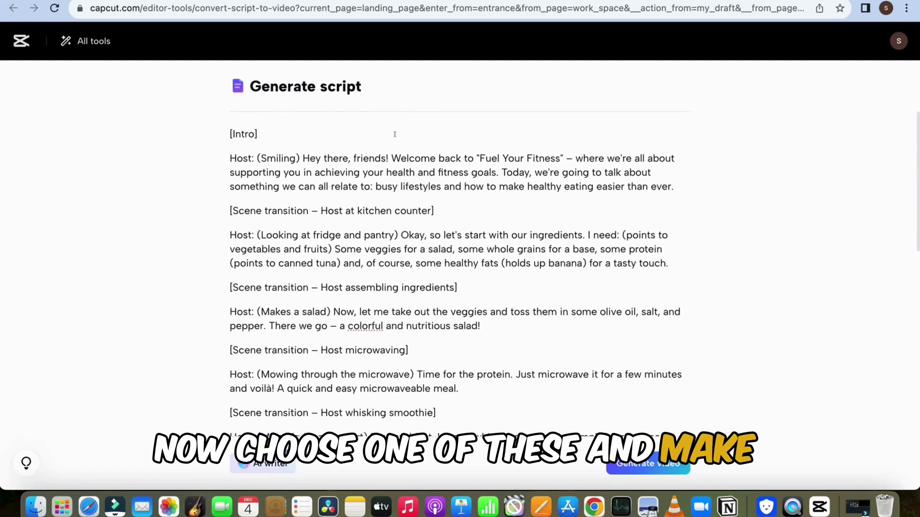
drag(275, 129, 210, 139)
drag(448, 211, 229, 212)
key(BackSpace)
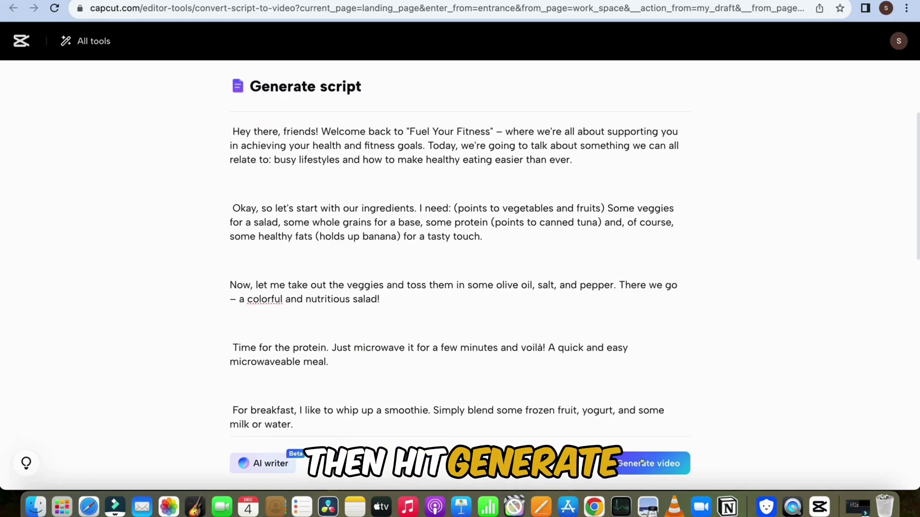
Generate a 16:9 Smart generation video with an American Male voice and play it
click(642, 461)
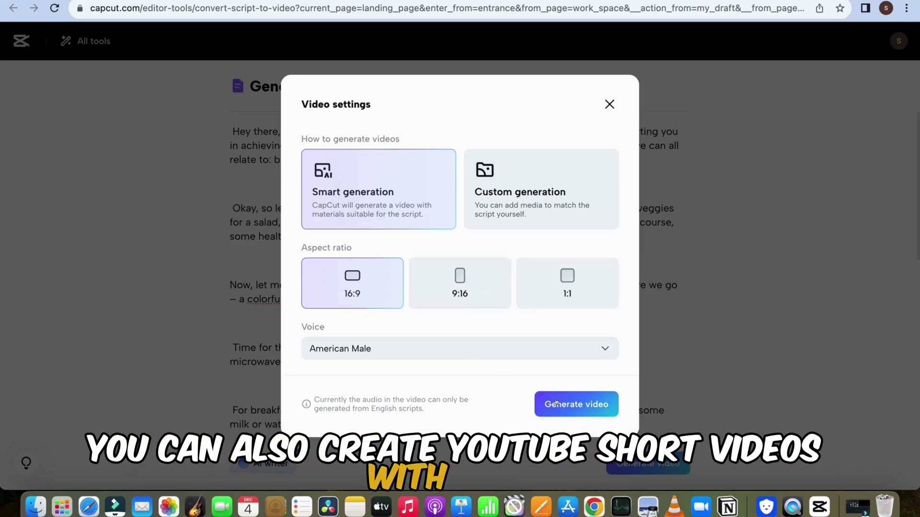
click(572, 405)
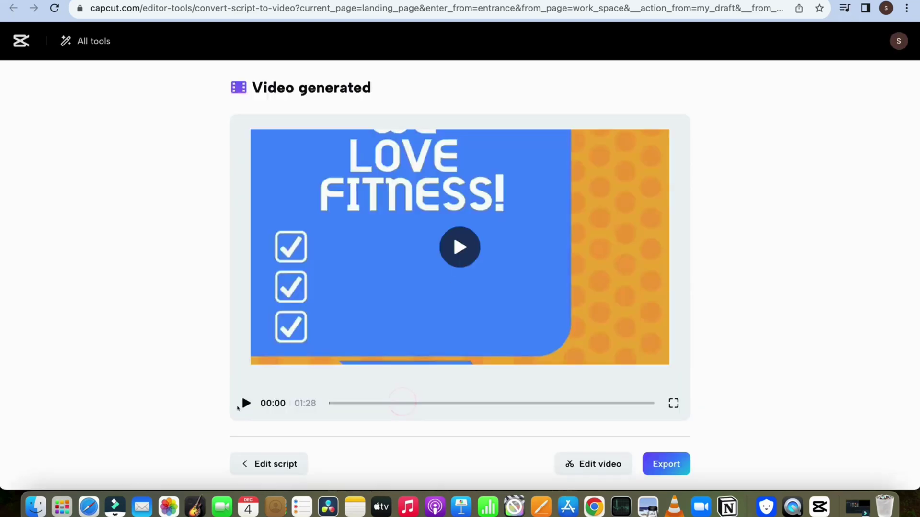
click(246, 403)
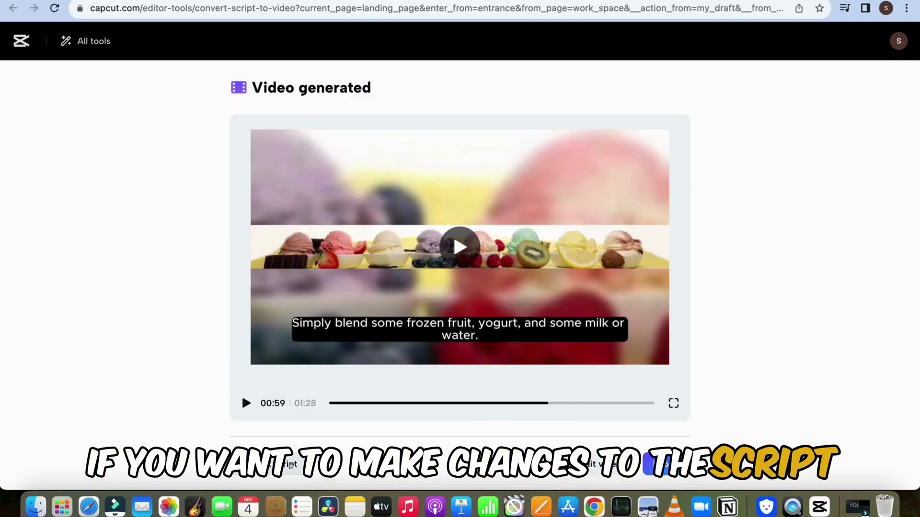
Open the generated meal-prep video in the full editor via Edit video
click(592, 464)
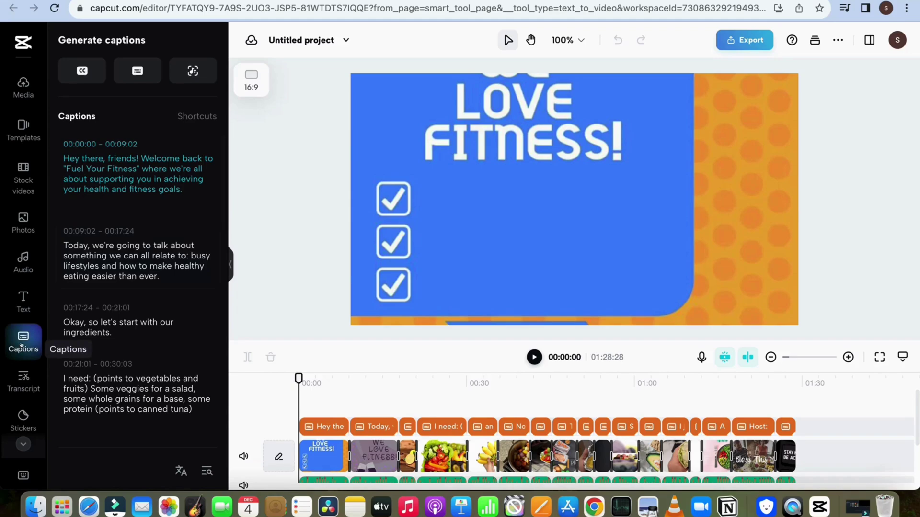
Apply the Text123 outlined style preset to the opening caption
click(144, 173)
click(842, 168)
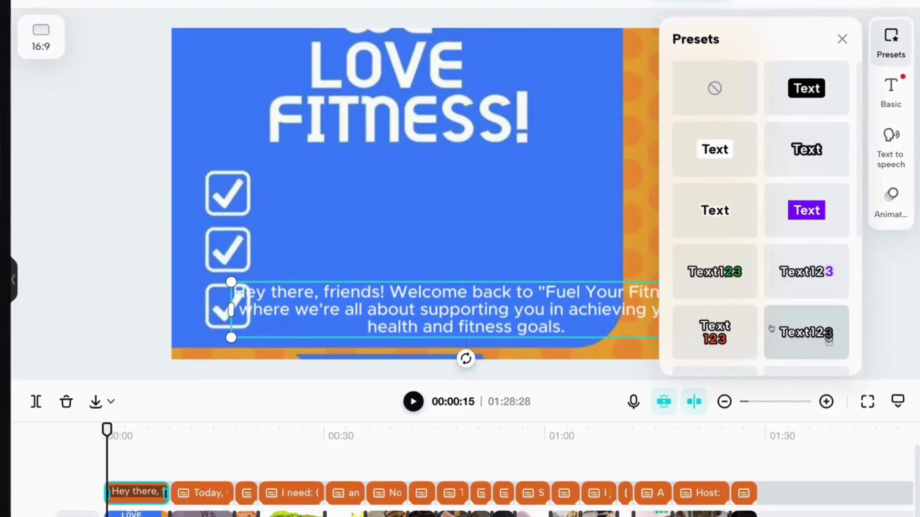
scroll(795, 336, down, 3)
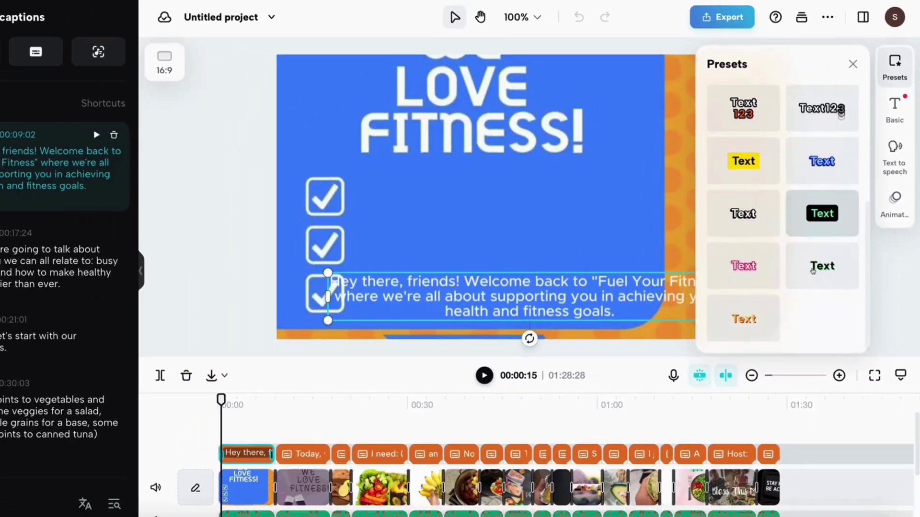
click(890, 201)
click(890, 34)
click(787, 324)
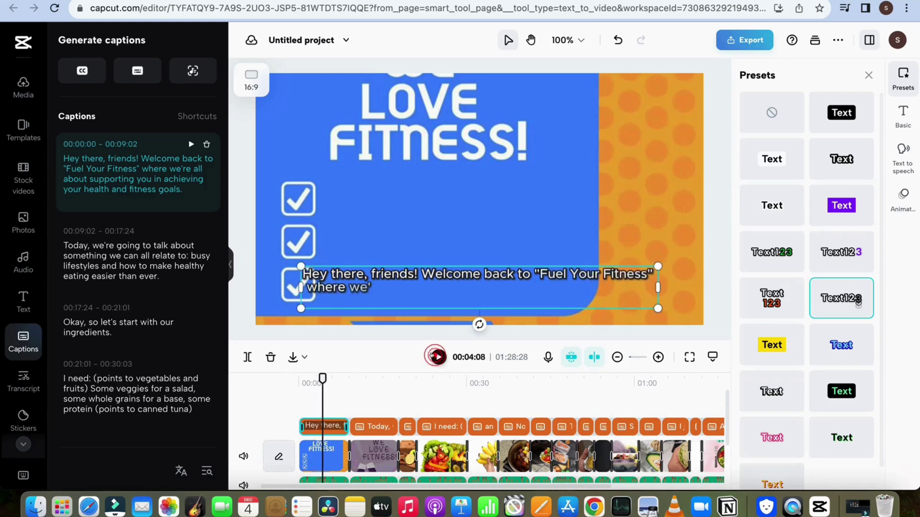
Make the captions bold with a yellow fill and add the Slide Up animation to all captions
click(903, 109)
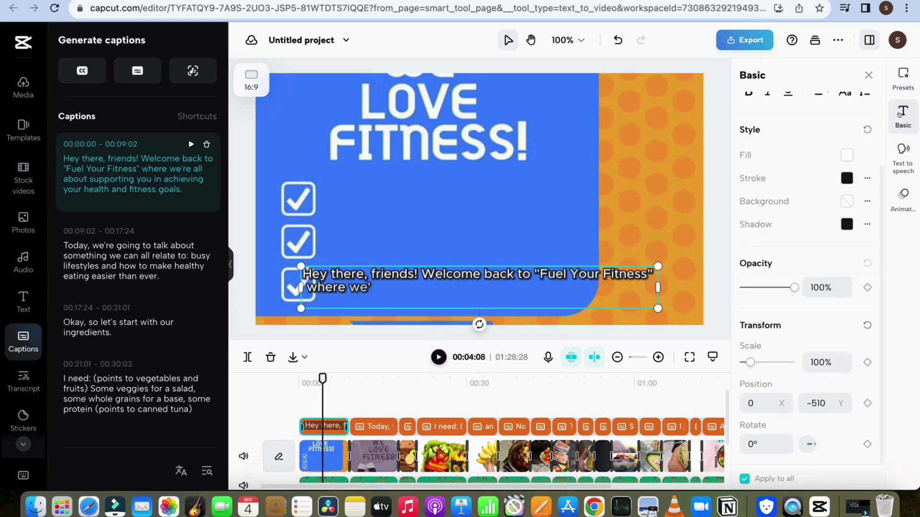
scroll(793, 178, up, 2)
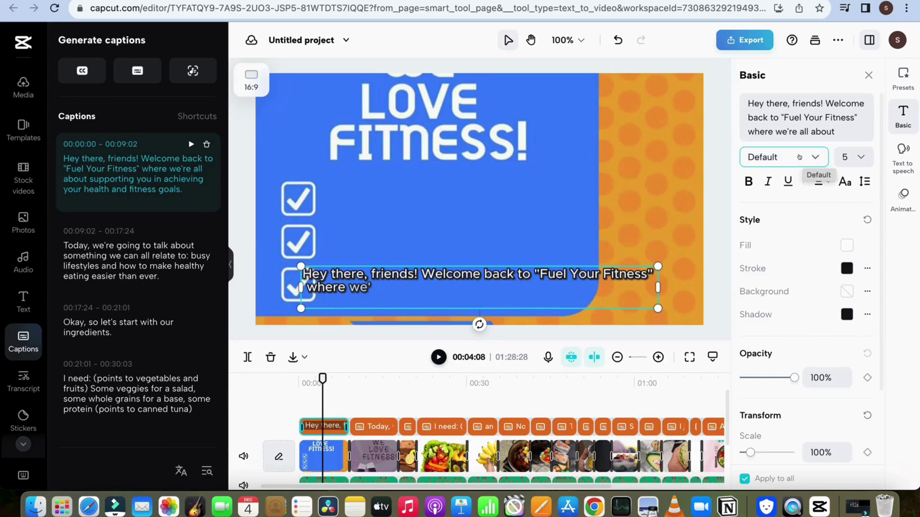
click(799, 157)
click(854, 156)
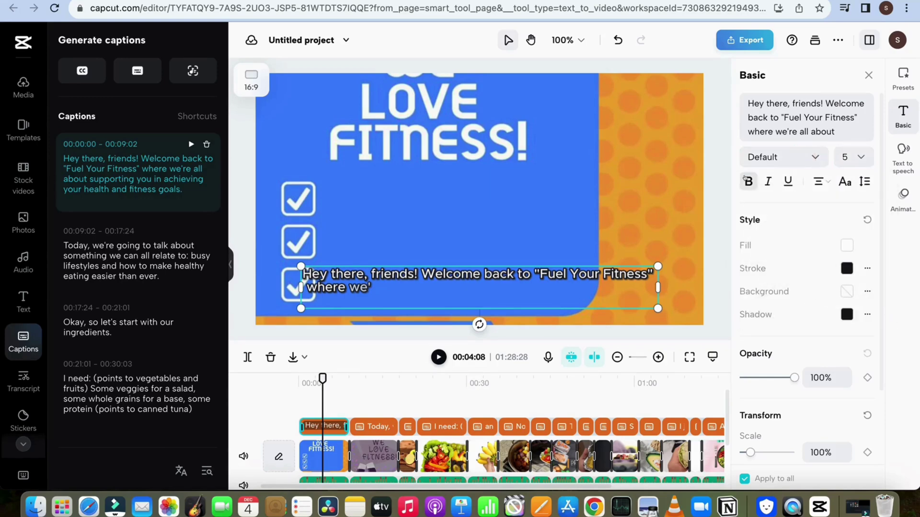
click(847, 247)
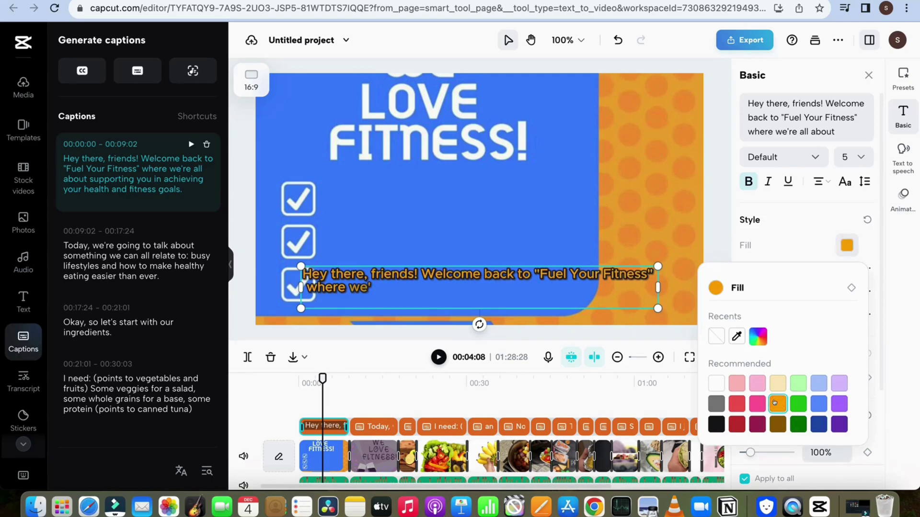
click(903, 195)
click(903, 196)
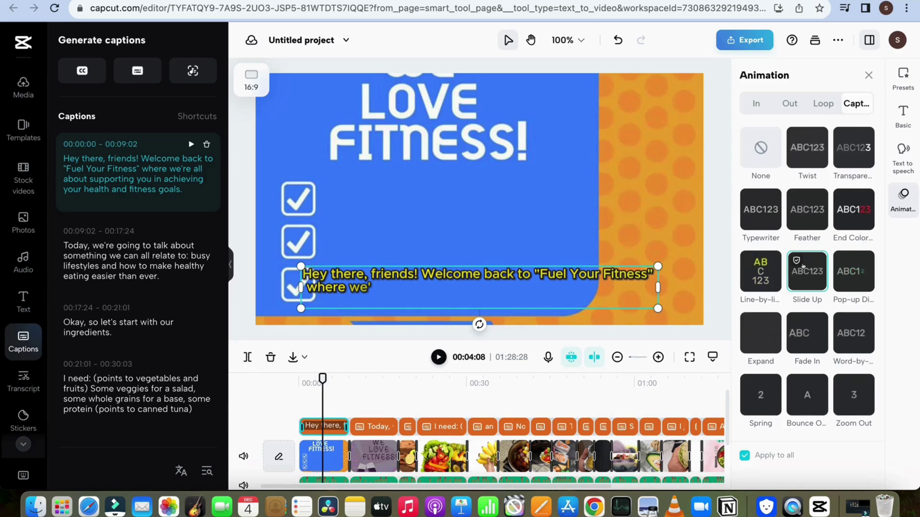
click(898, 152)
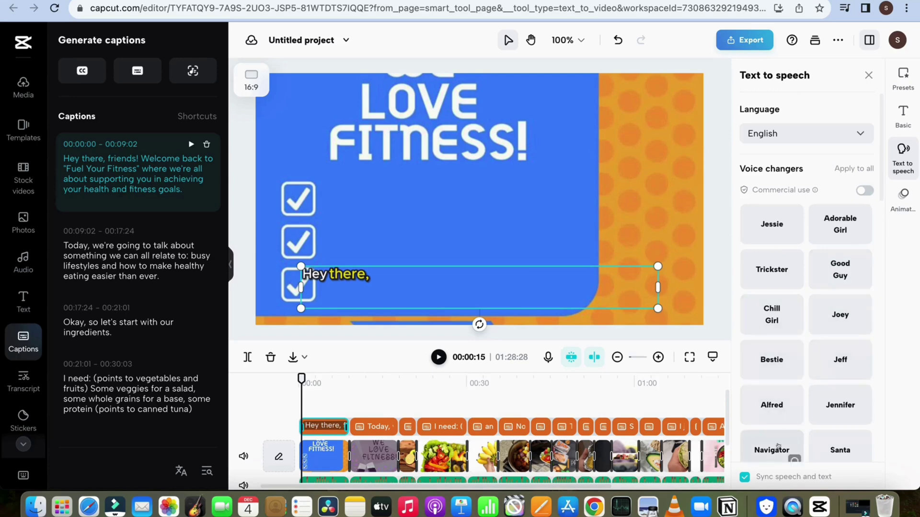
Generate a text-to-speech track from the captions using the Jennifer voice
scroll(816, 446, down, 5)
click(833, 194)
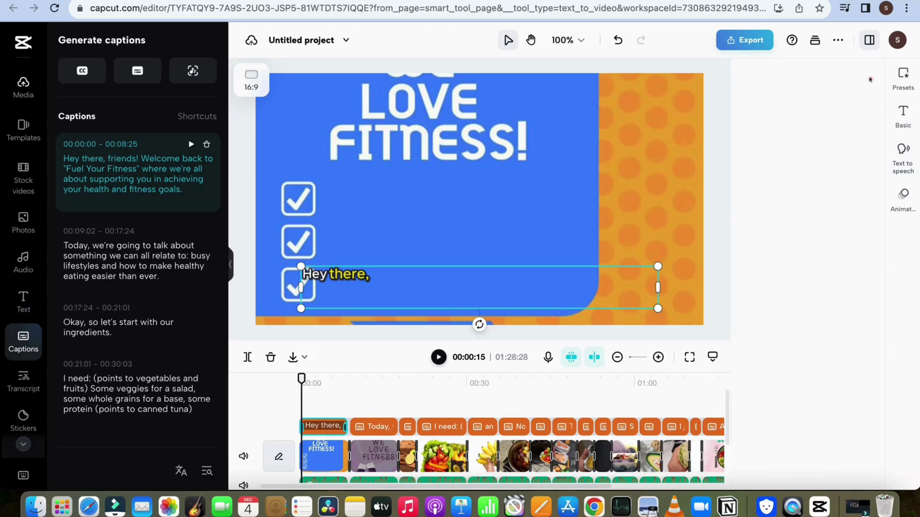
click(868, 76)
Delete the old audio_20 audio track from the timeline
right_click(385, 446)
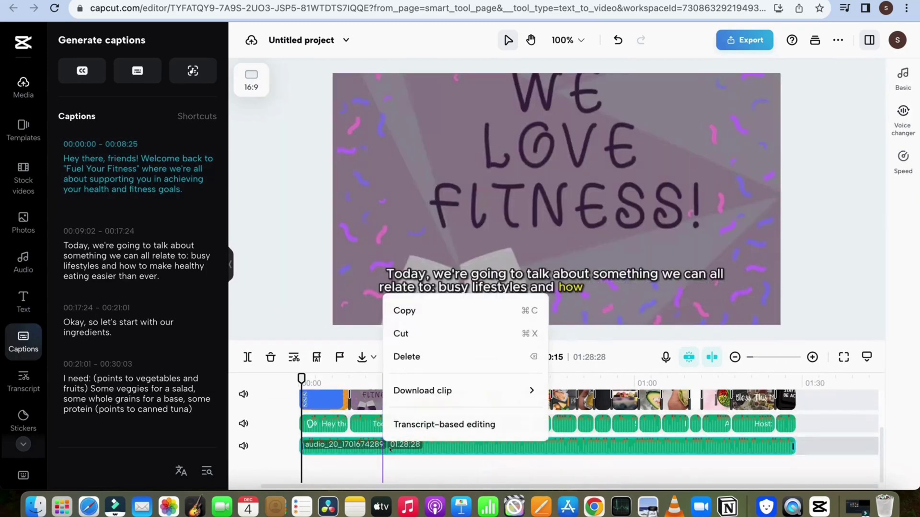
click(430, 450)
right_click(434, 448)
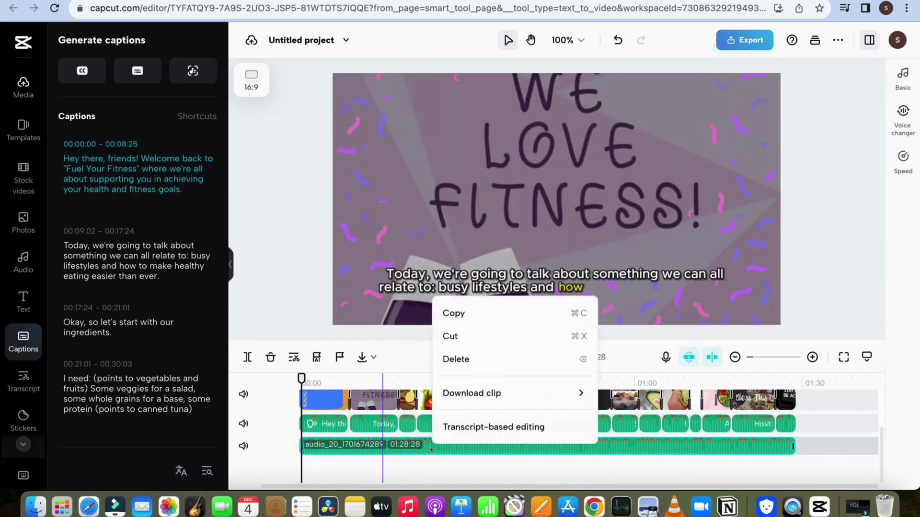
click(492, 365)
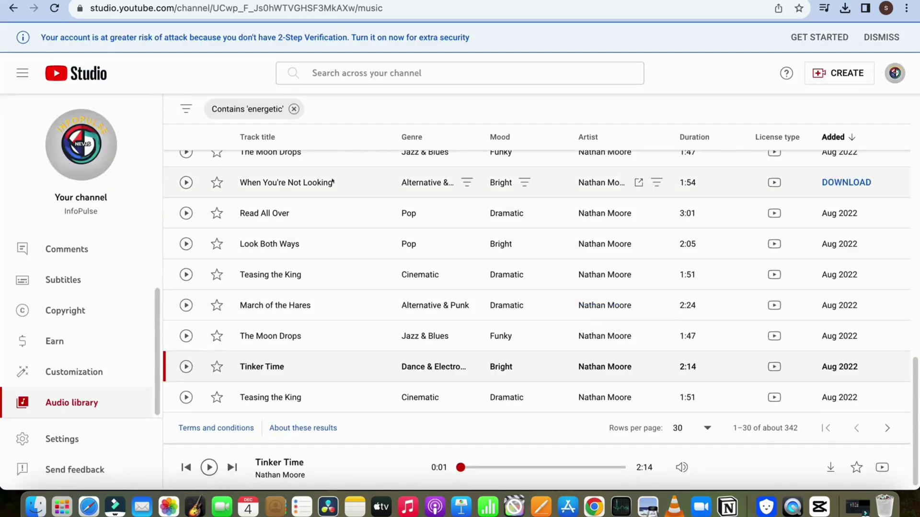
scroll(623, 259, up, 10)
scroll(756, 277, down, 2)
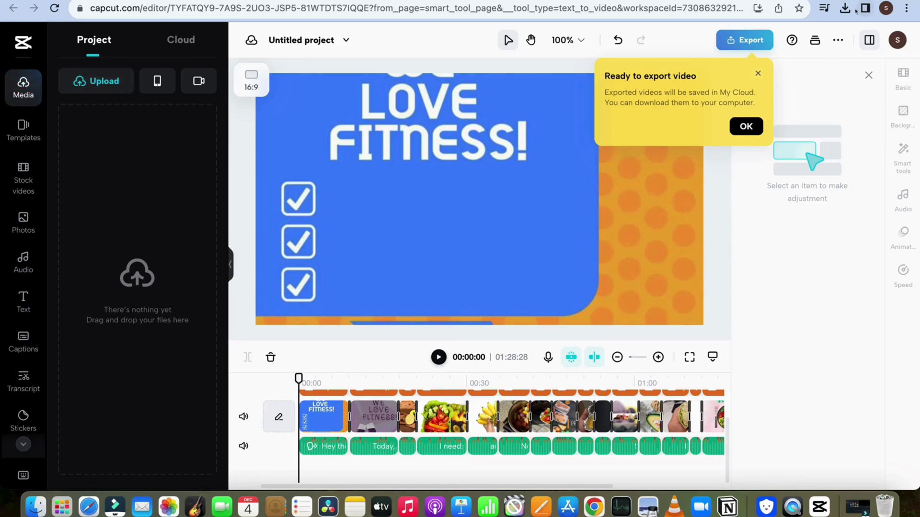
Import the downloaded Read All Over mp3 into Media and place it on the timeline
click(845, 8)
drag(729, 61, 166, 236)
drag(95, 126, 304, 472)
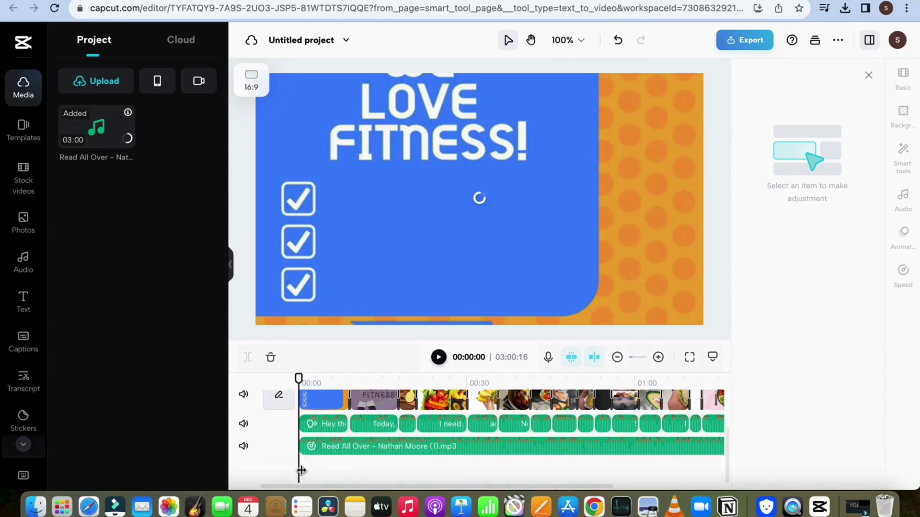
Lower the Read All Over music volume to -17.1 dB
right_click(497, 446)
click(497, 446)
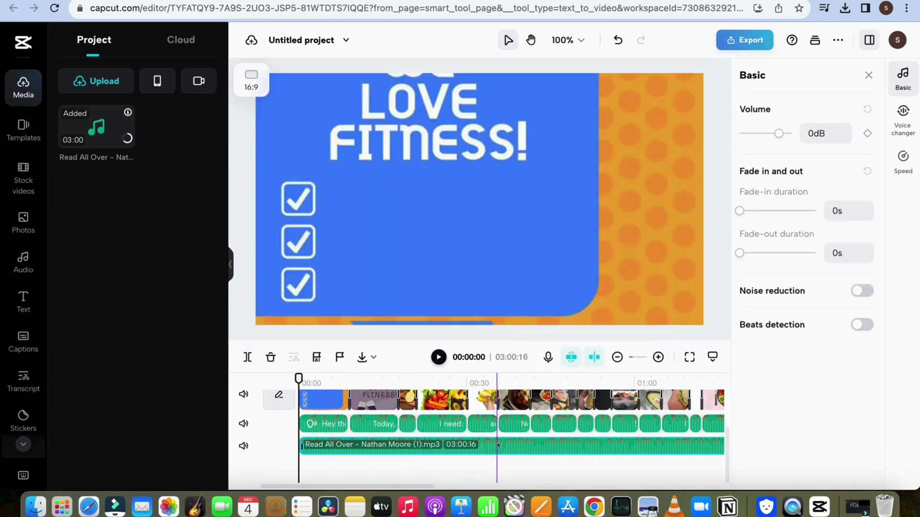
drag(774, 132, 768, 133)
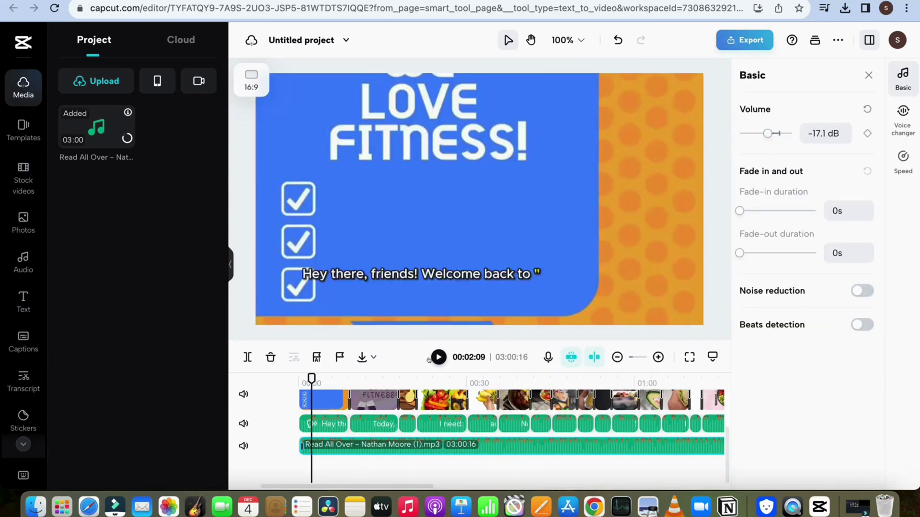
click(323, 406)
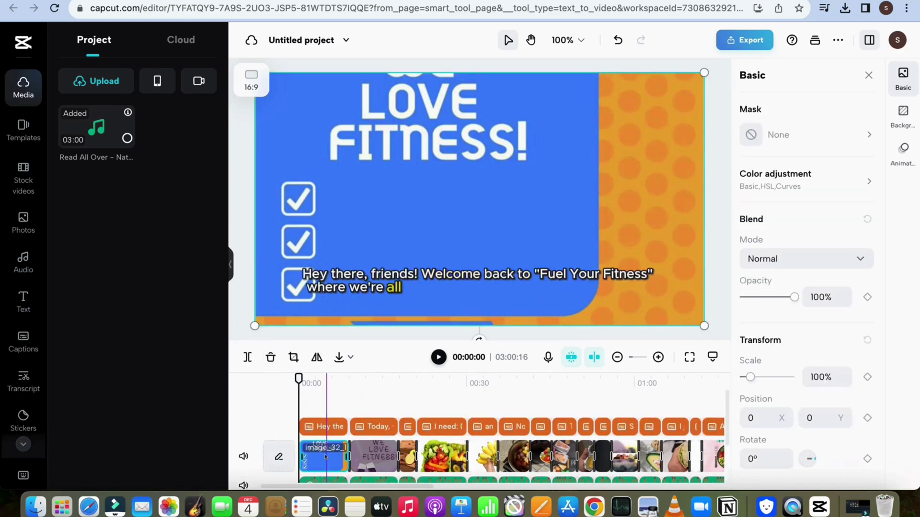
Replace the opening clip with the 00:18 neon gym clip from a 'fitness' stock search and preview it
click(22, 173)
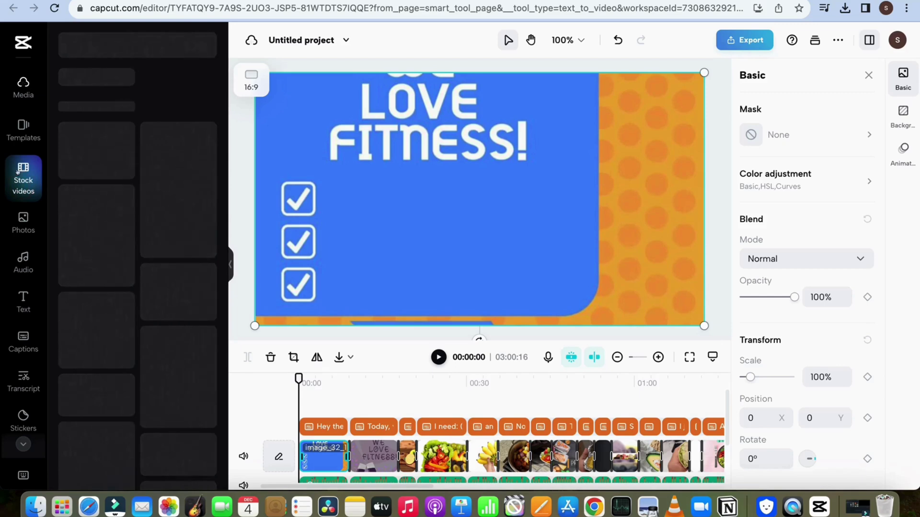
click(102, 33)
text(fi)
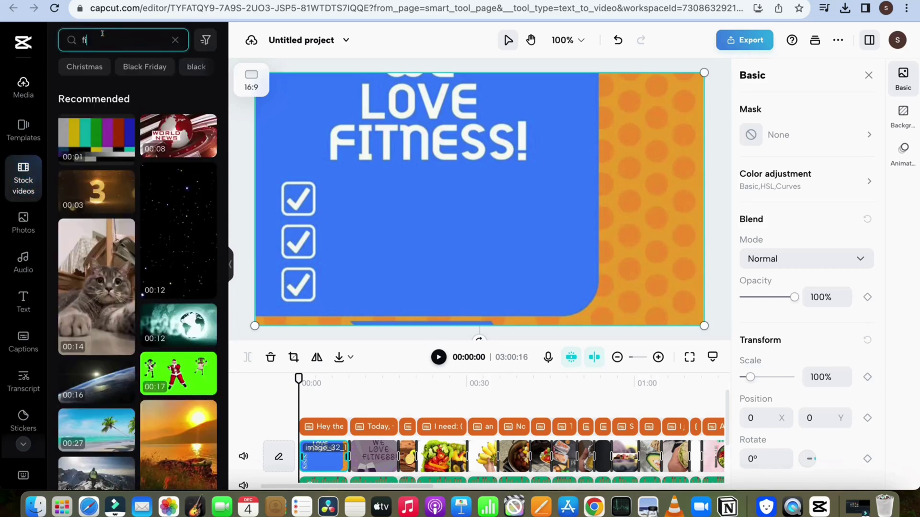
text(tness)
key(Return)
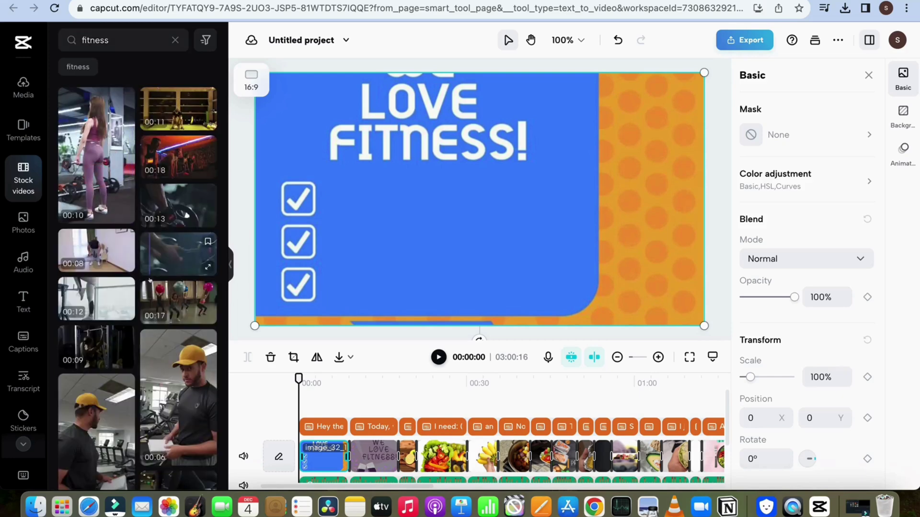
scroll(83, 358, down, 10)
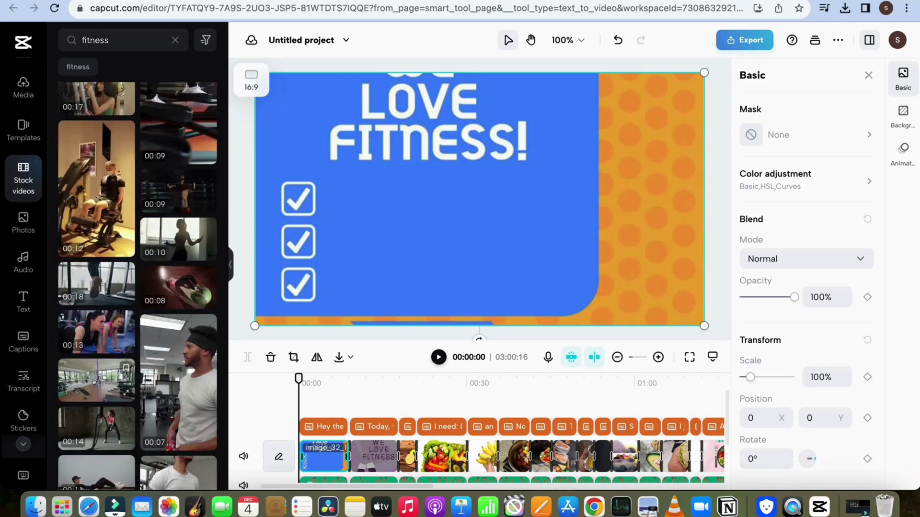
scroll(172, 163, down, 5)
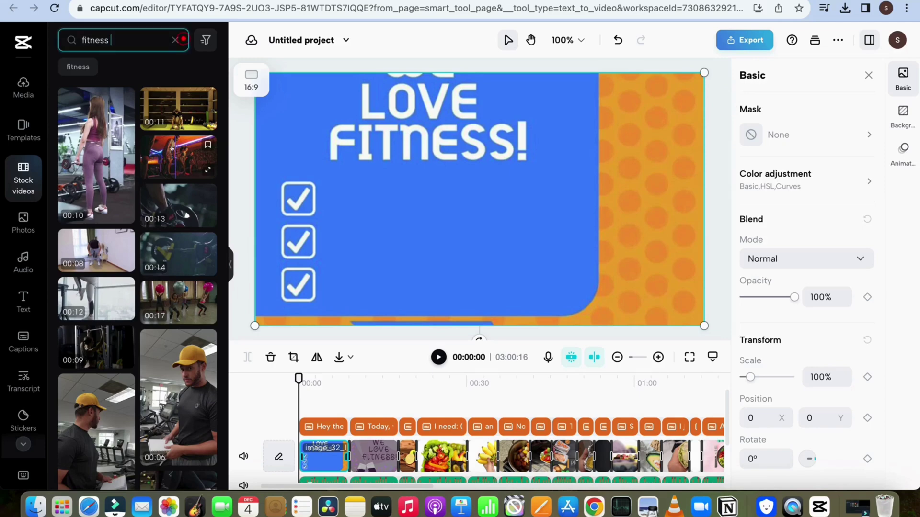
drag(173, 161, 309, 471)
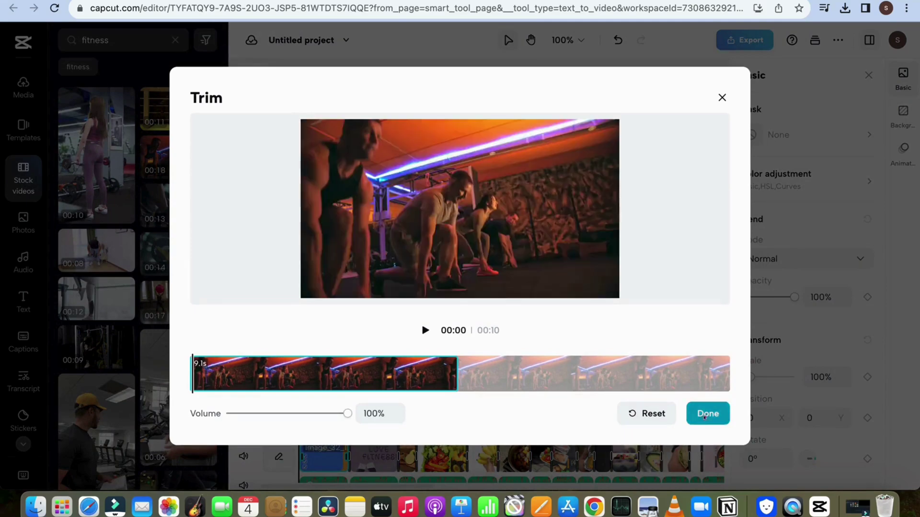
click(707, 414)
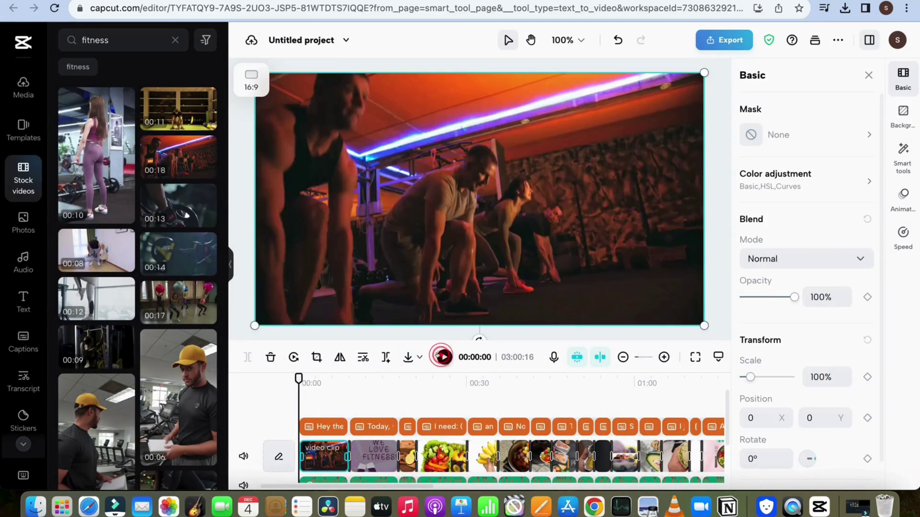
key(space)
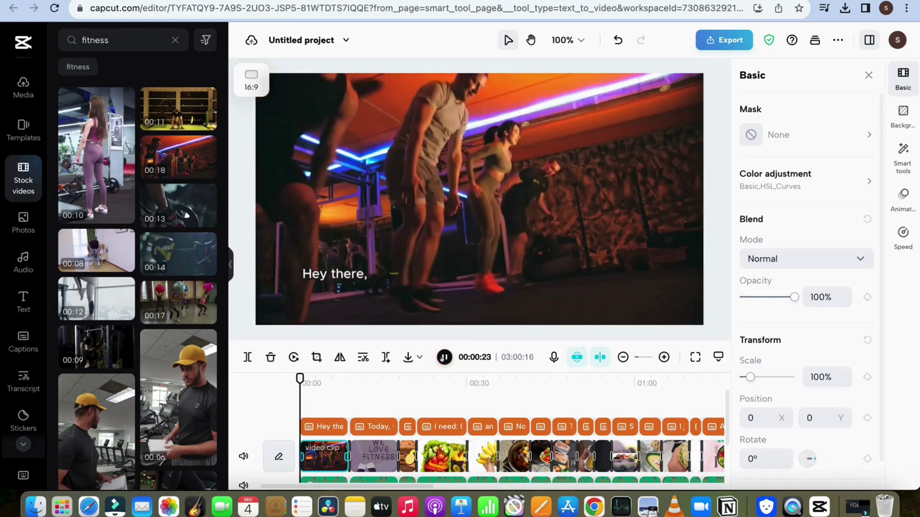
Pause the preview and browse the Trending and Overlay transitions in the library
click(443, 358)
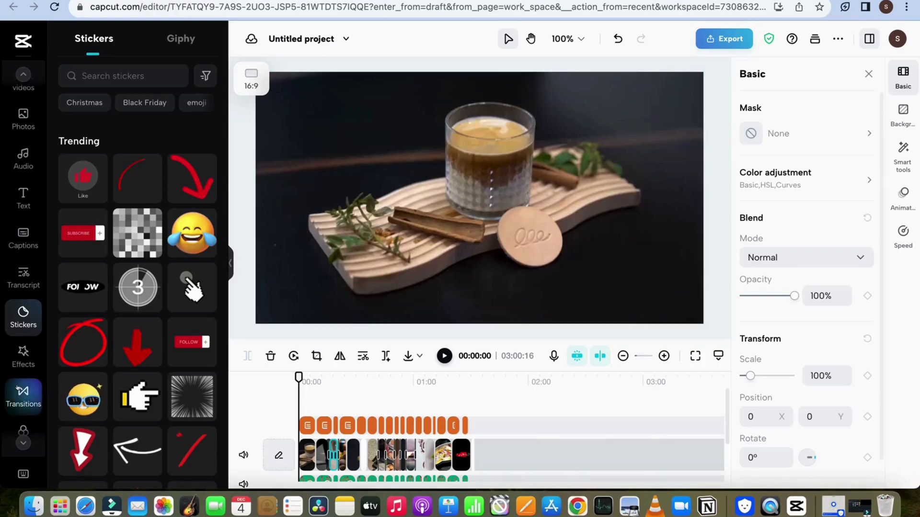
click(18, 392)
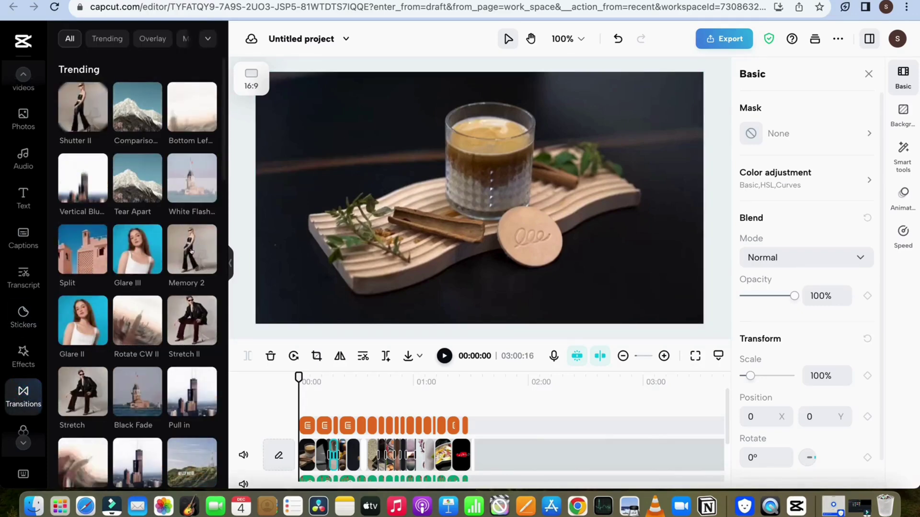
scroll(194, 129, down, 7)
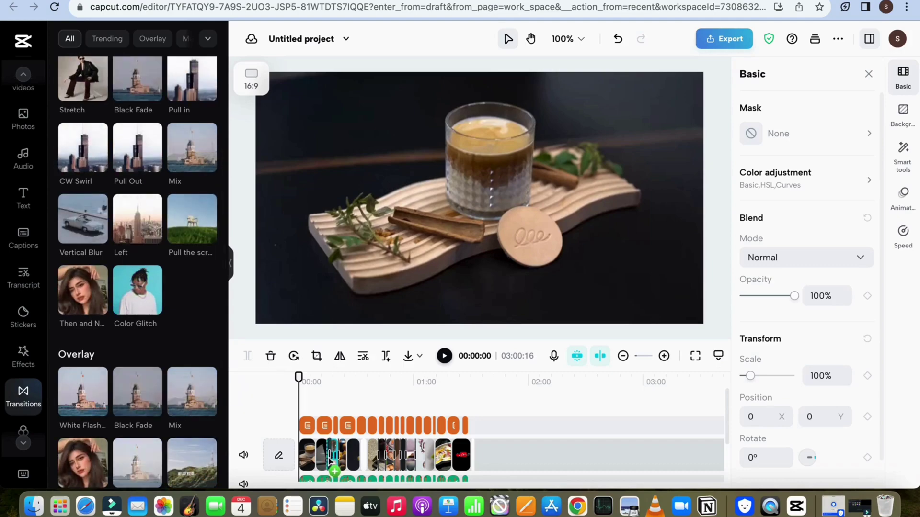
scroll(78, 402, up, 7)
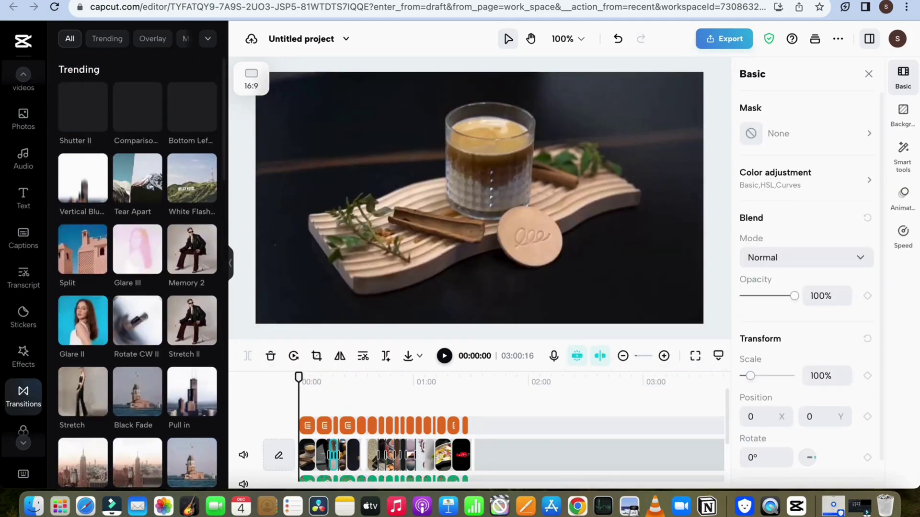
Apply a 0.5 s Pull in transition between the clips
click(78, 402)
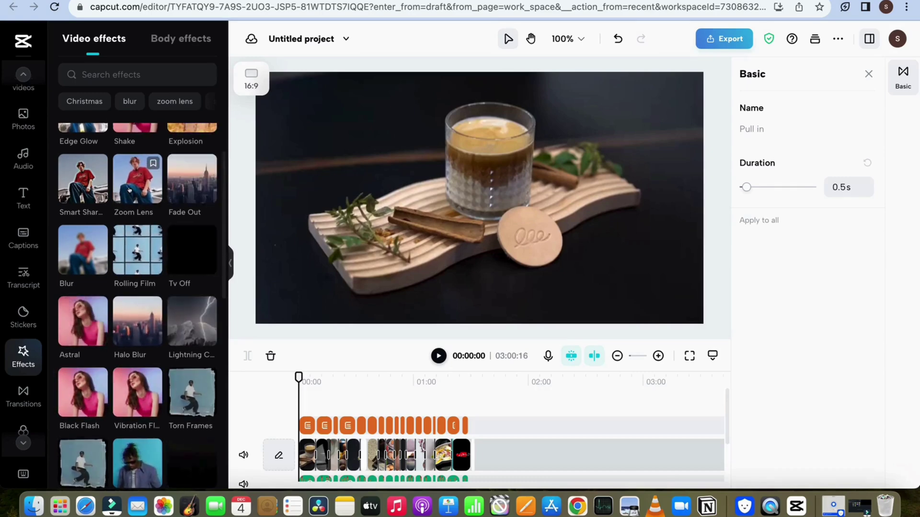
Place the Zoom Lens video effect at 00:00 on the timeline
mouse_move(142, 199)
mouse_down()
mouse_move(290, 341)
mouse_move(305, 405)
mouse_up()
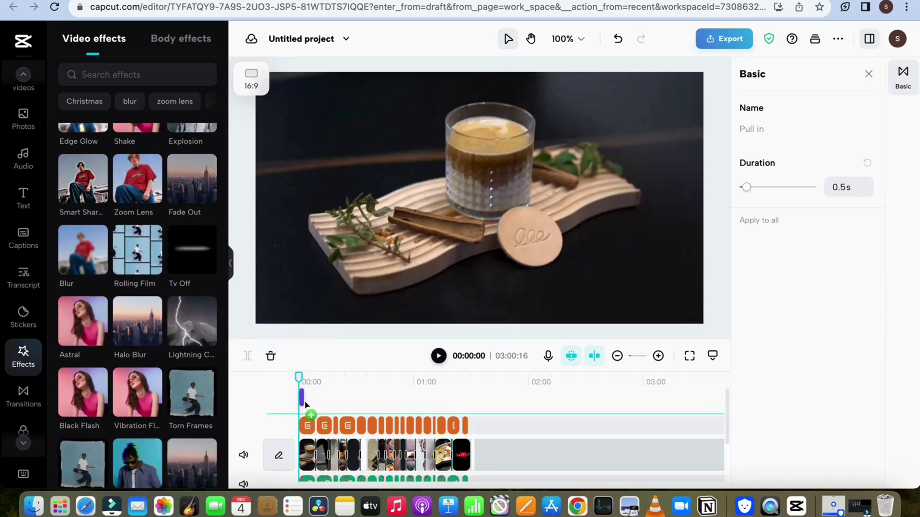